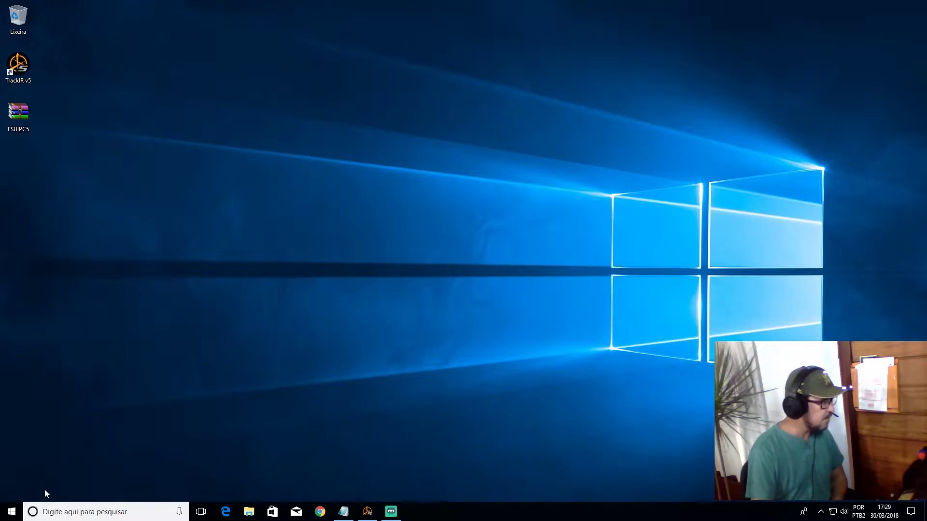
Launch Prepar3D v4, check the TrackIR tracking window while it loads, and minimize TrackIR.
click(11, 511)
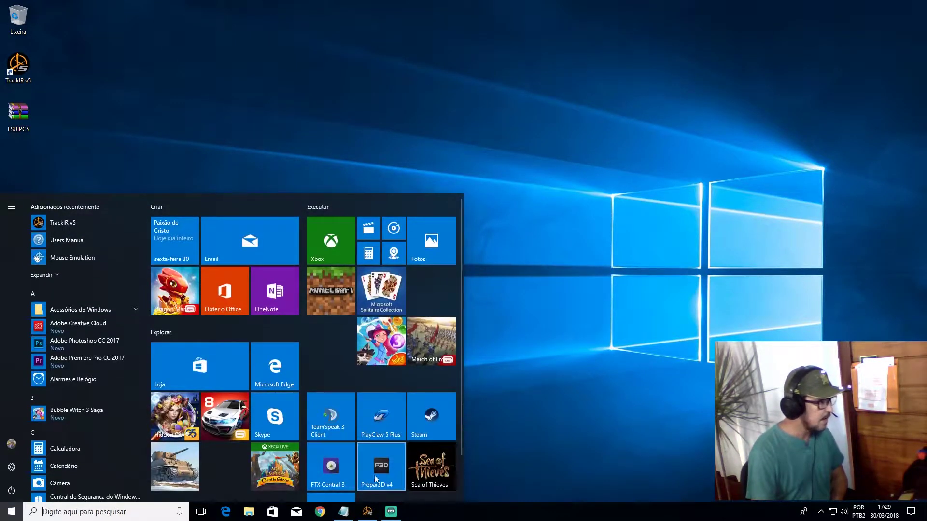
click(375, 475)
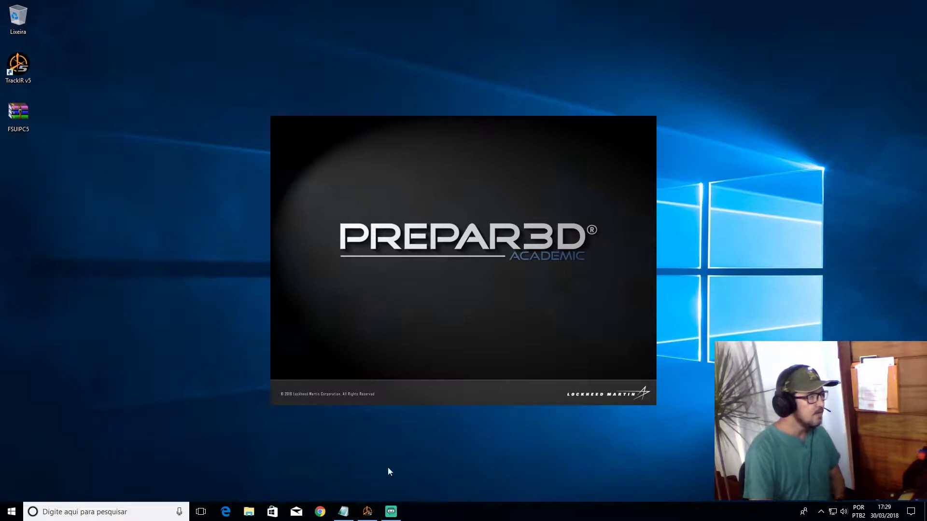
click(368, 511)
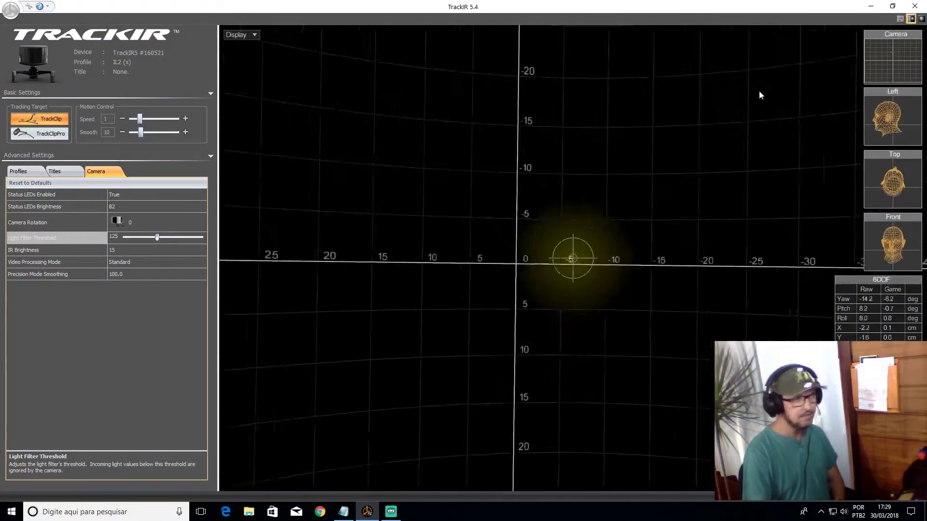
click(871, 7)
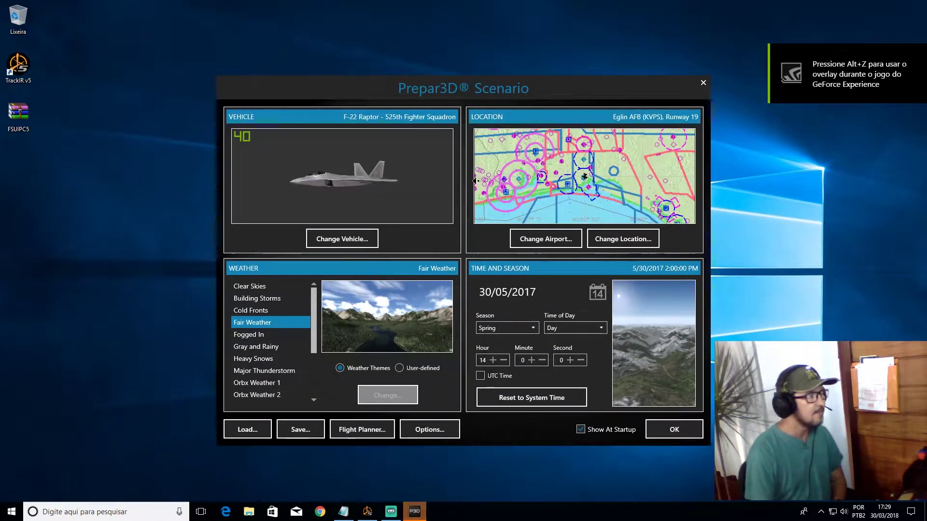
Set the scenario vehicle to Carenado A36 Bonanza Deep Green and start the flight.
click(357, 240)
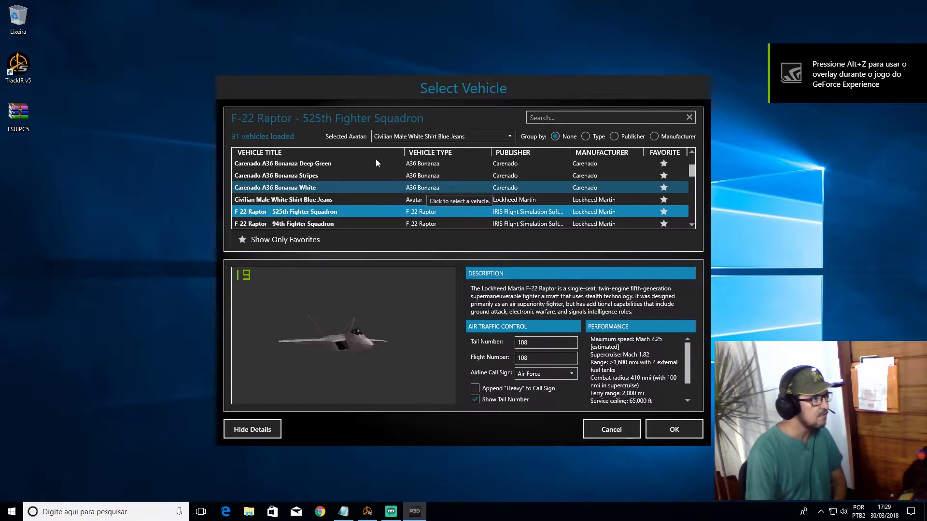
click(421, 167)
click(667, 434)
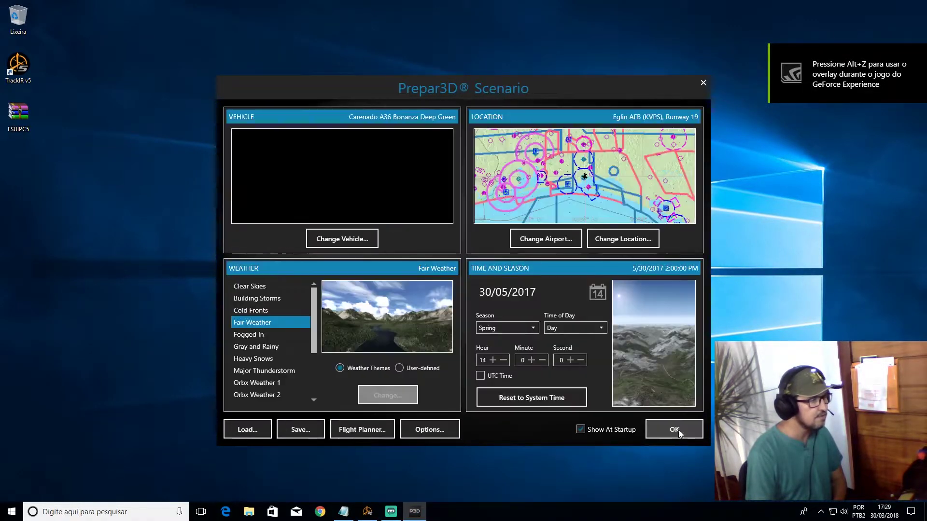
click(667, 436)
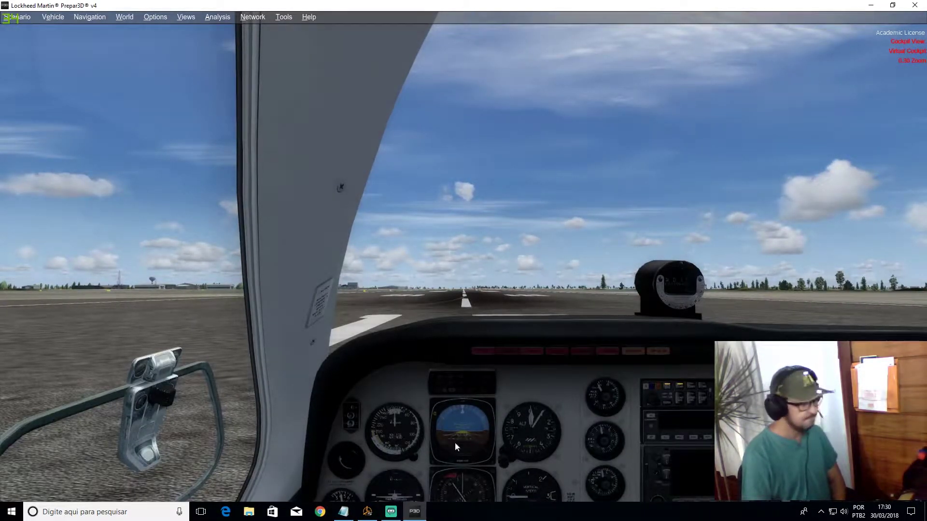
Compare TrackIR's head tracking with the cockpit view, and exit both Prepar3D and TrackIR.
click(371, 514)
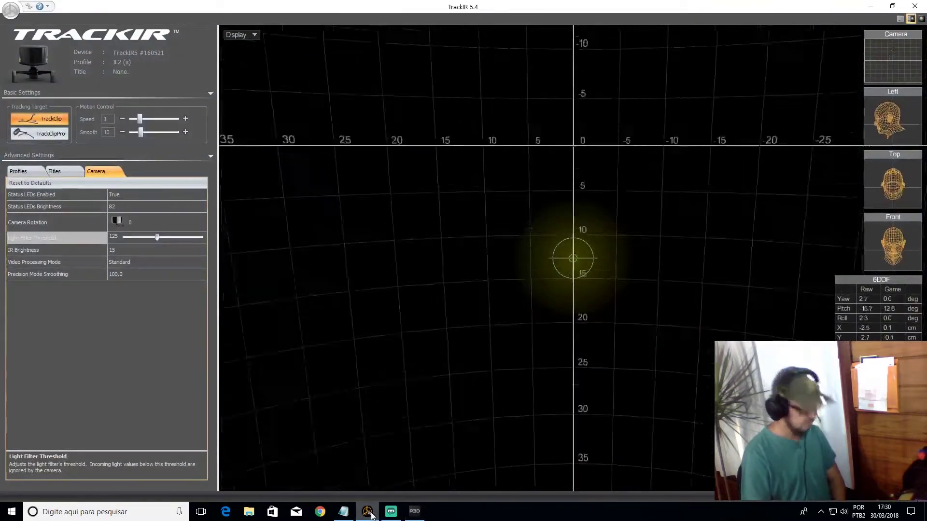
click(414, 512)
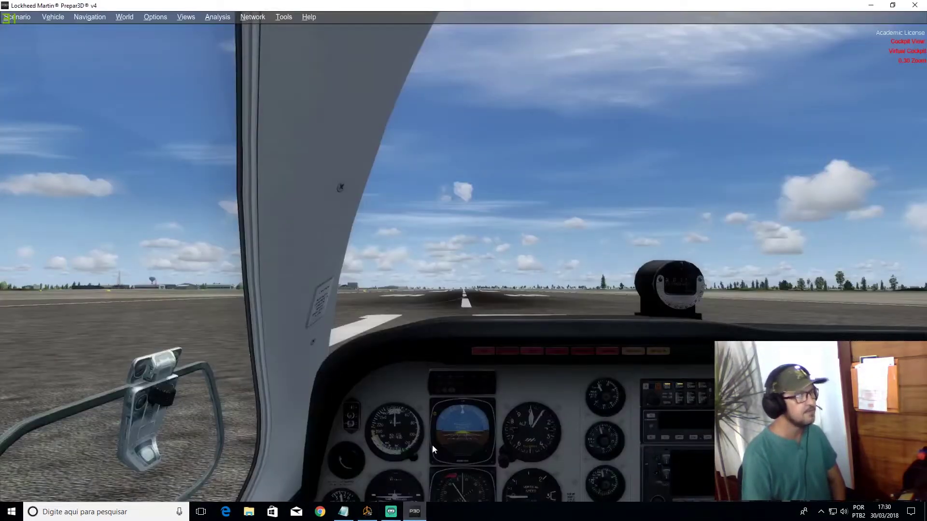
click(915, 6)
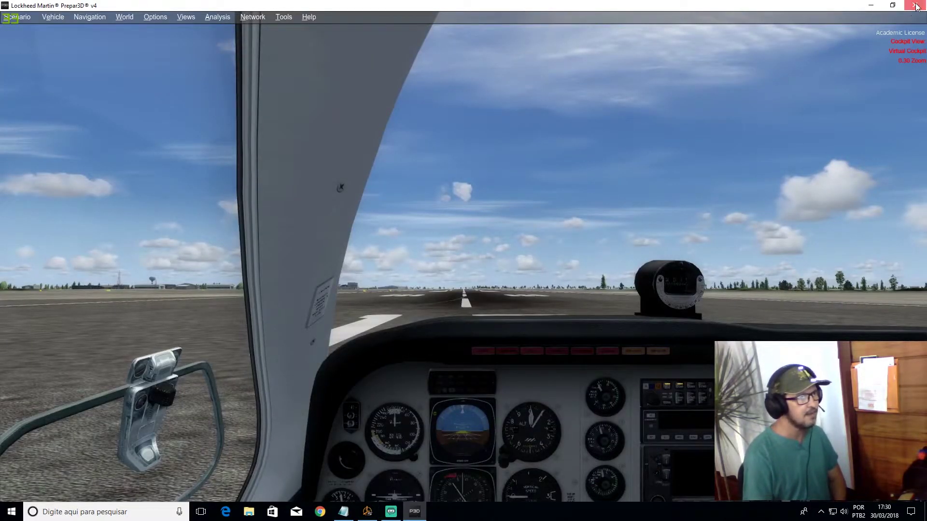
click(400, 292)
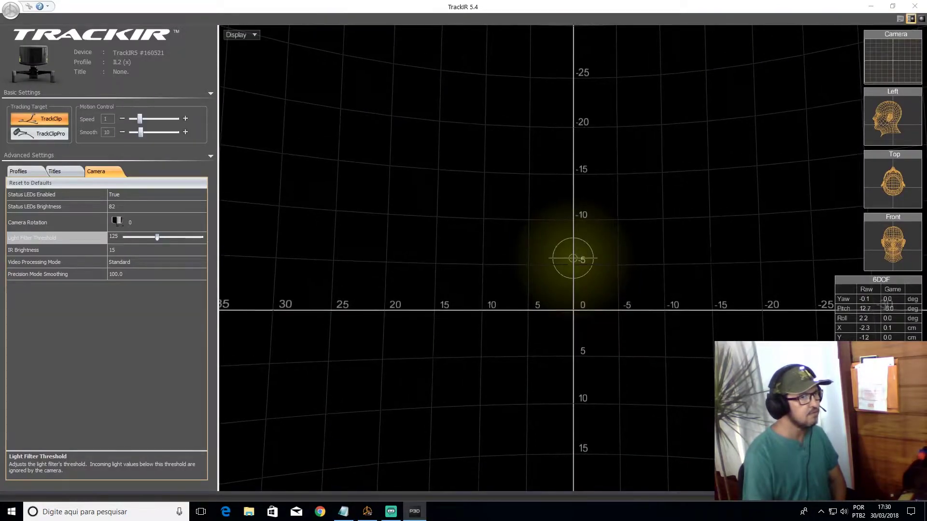
click(916, 6)
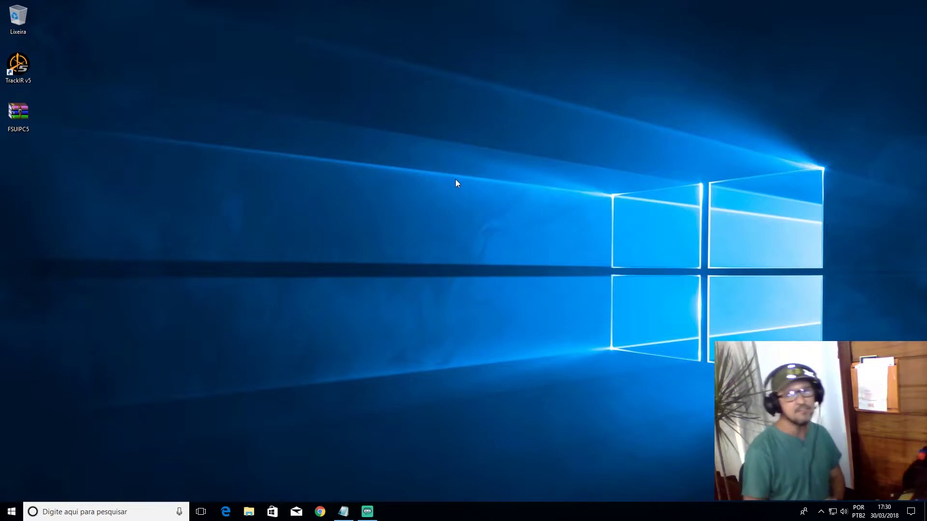
Extract the FSUIPC5 archive on the desktop into its own FSUIPC5 folder.
click(18, 114)
right_click(20, 119)
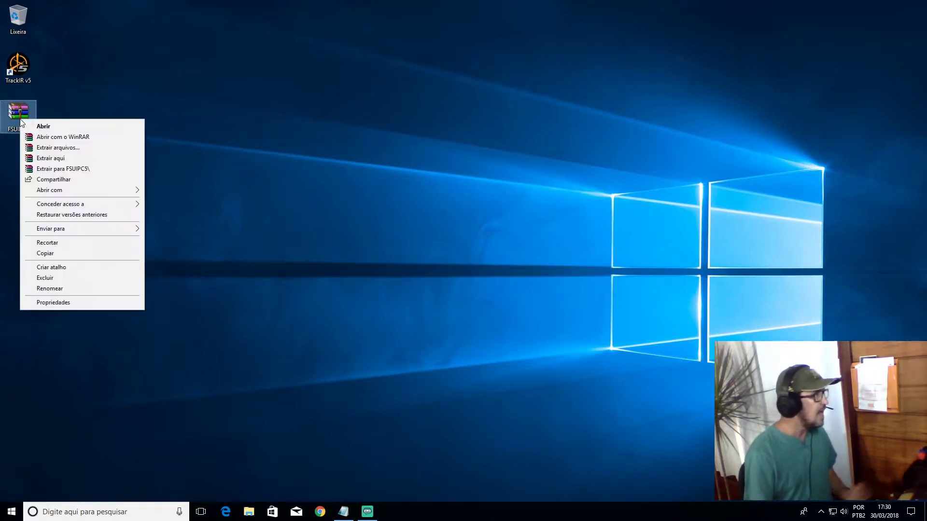
click(265, 102)
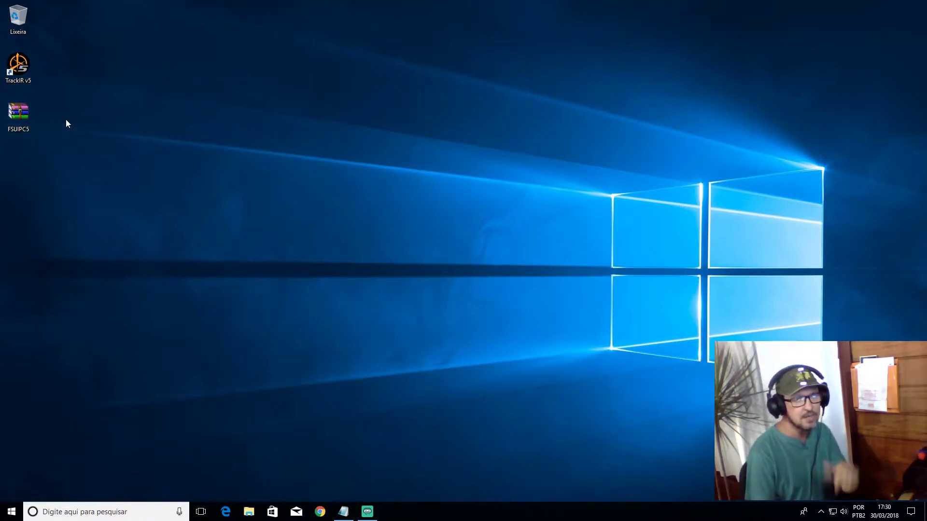
right_click(22, 116)
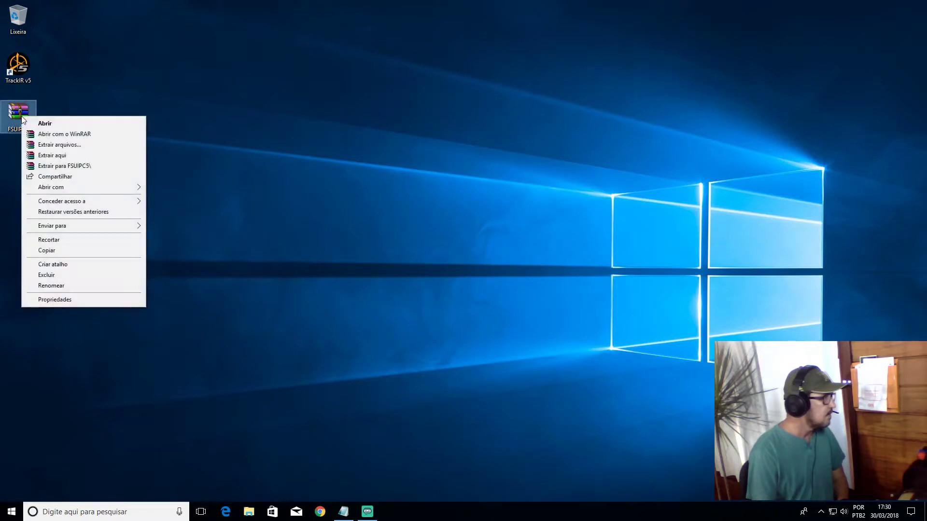
click(83, 167)
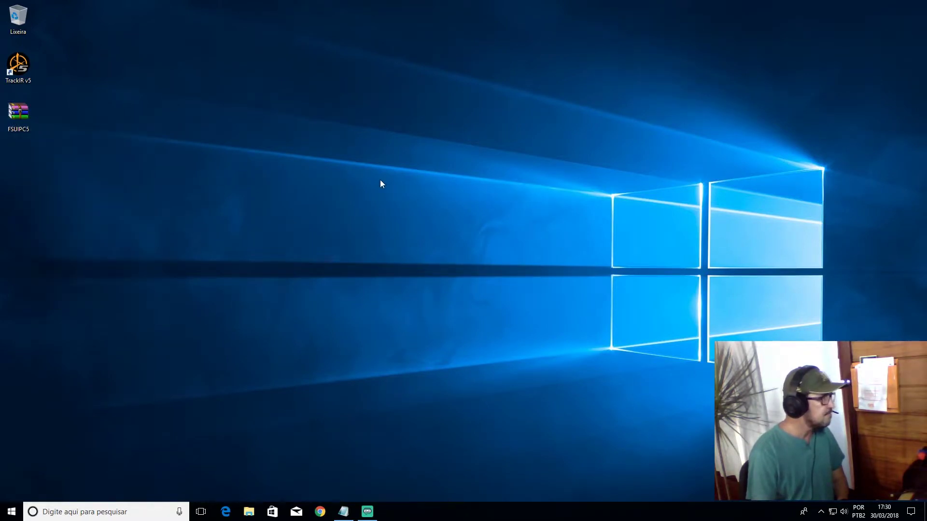
Open the extracted FSUIPC5 folder and run Install FSUIPC5 as administrator.
double_click(18, 165)
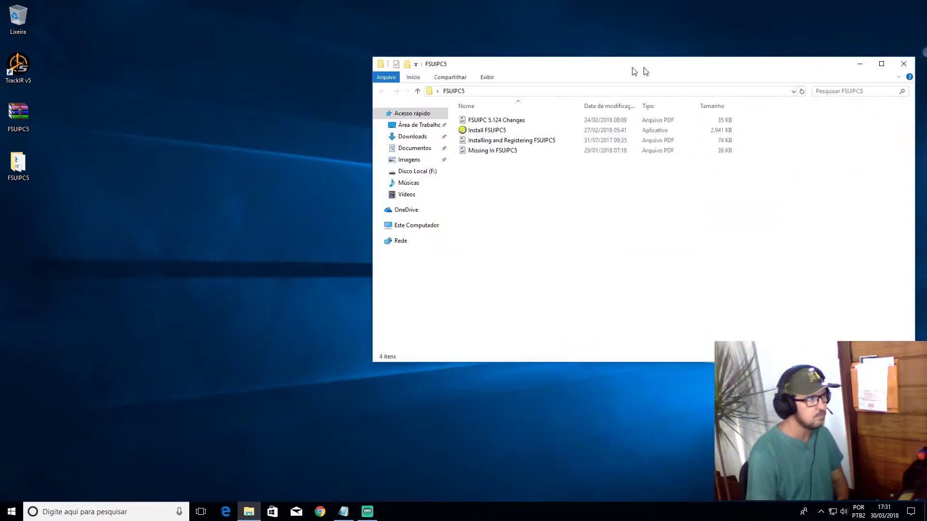
double_click(583, 62)
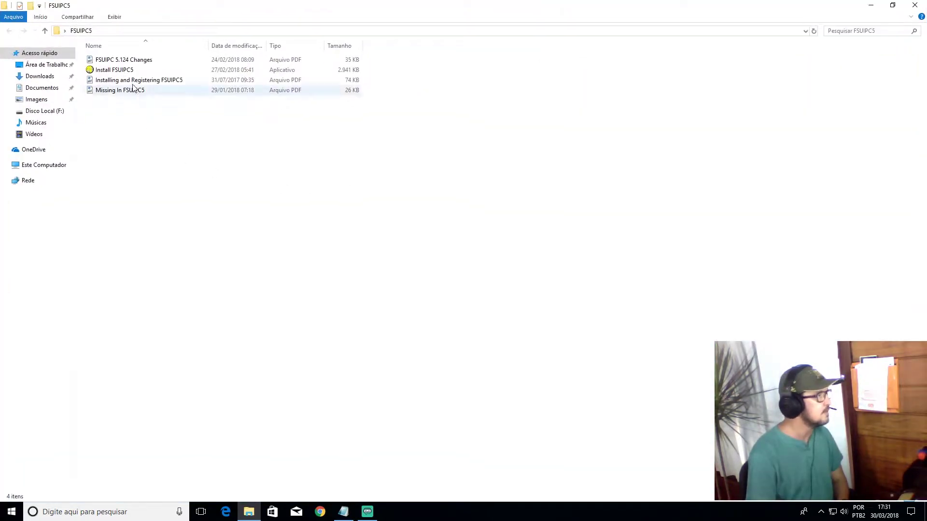
click(118, 70)
right_click(119, 70)
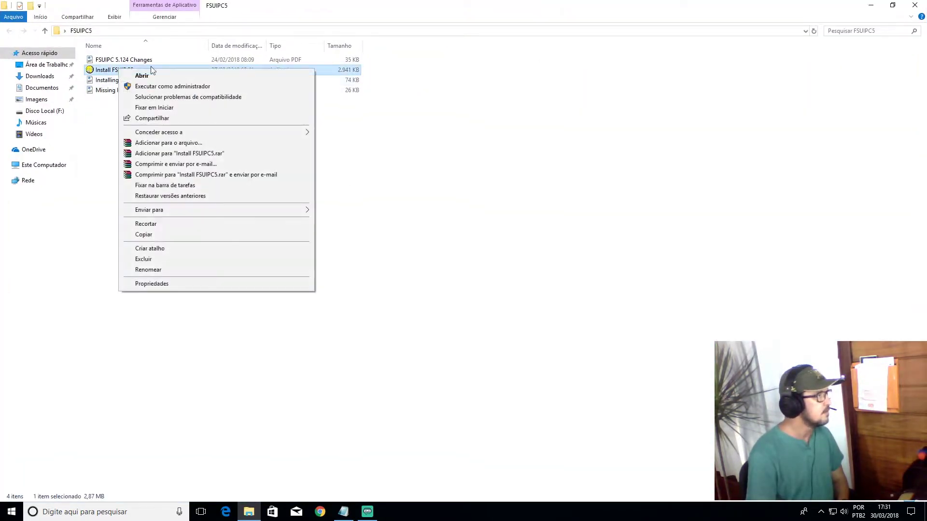
click(195, 87)
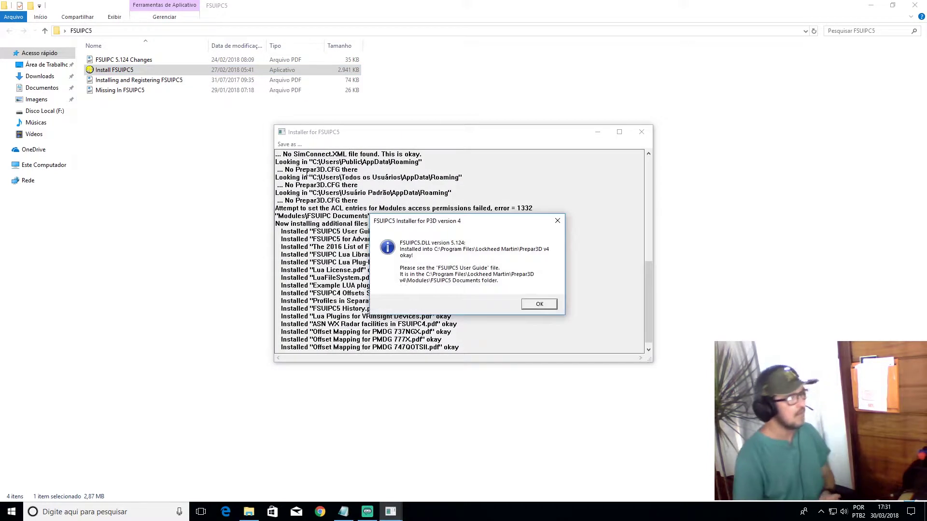
Finish the FSUIPC5 installation without registering and close the FSUIPC5 folder.
click(541, 304)
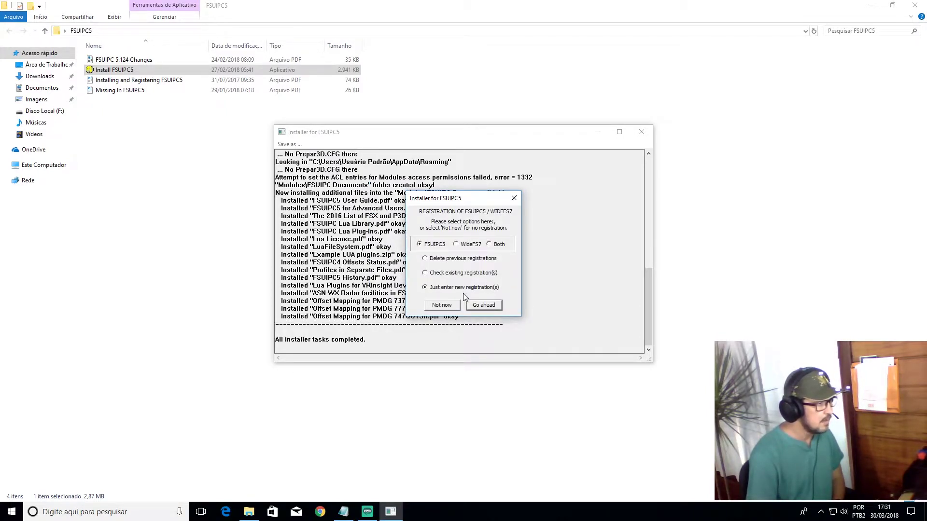
click(442, 305)
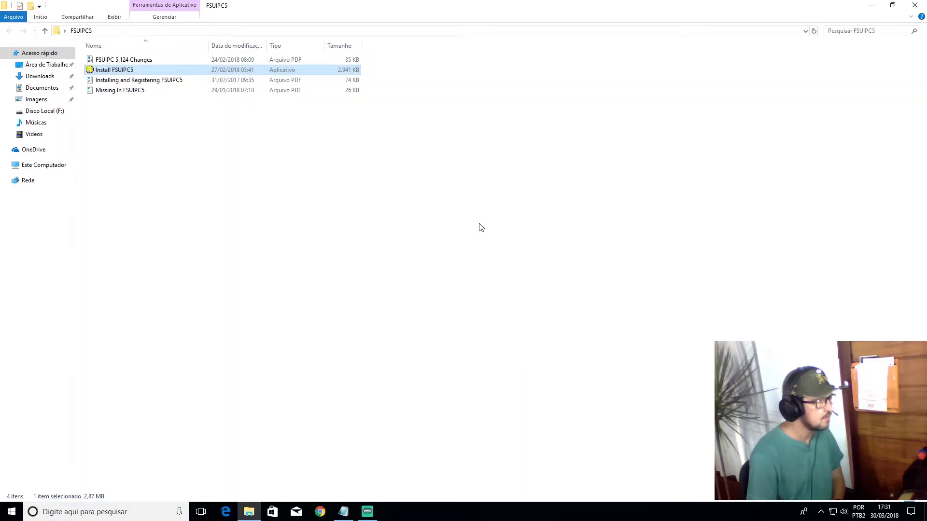
click(916, 6)
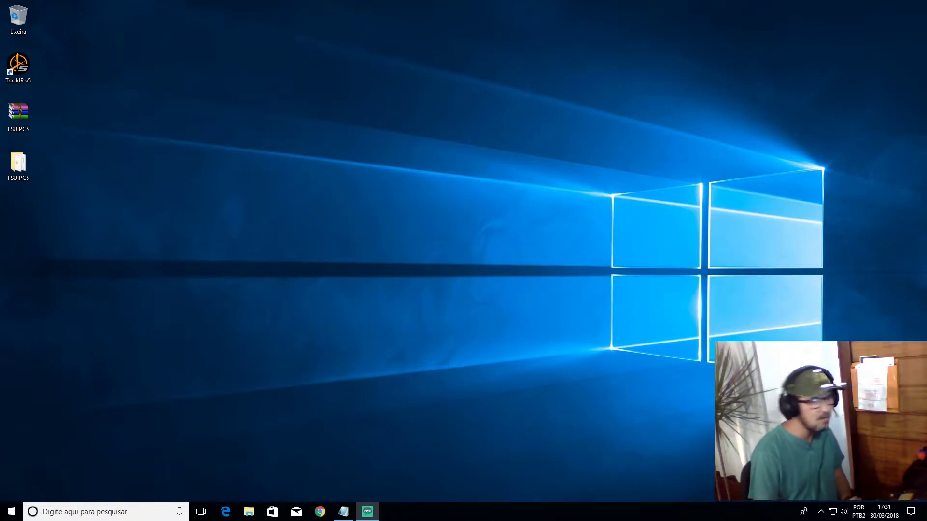
key(alt+Tab)
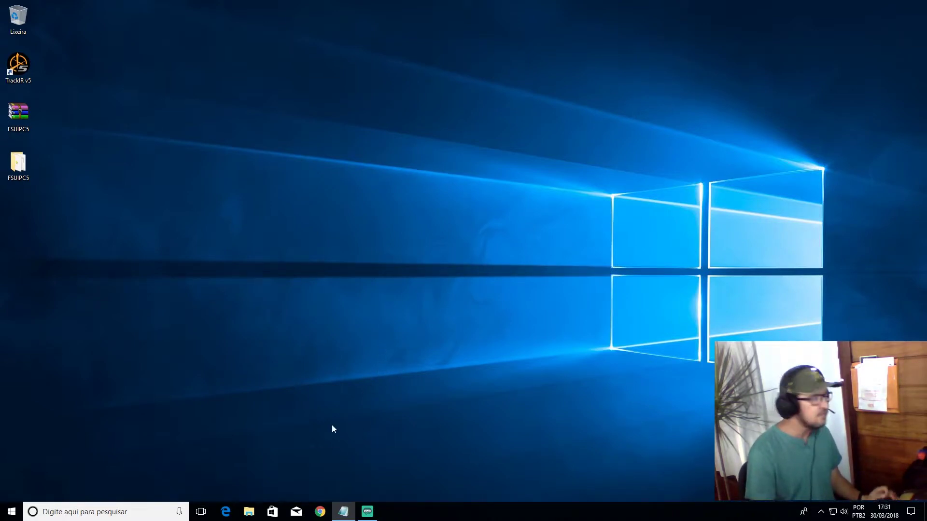
Browse in File Explorer to the Prepar3D v4 folder under Arquivos de Programas\Lockheed Martin on drive C:.
click(248, 512)
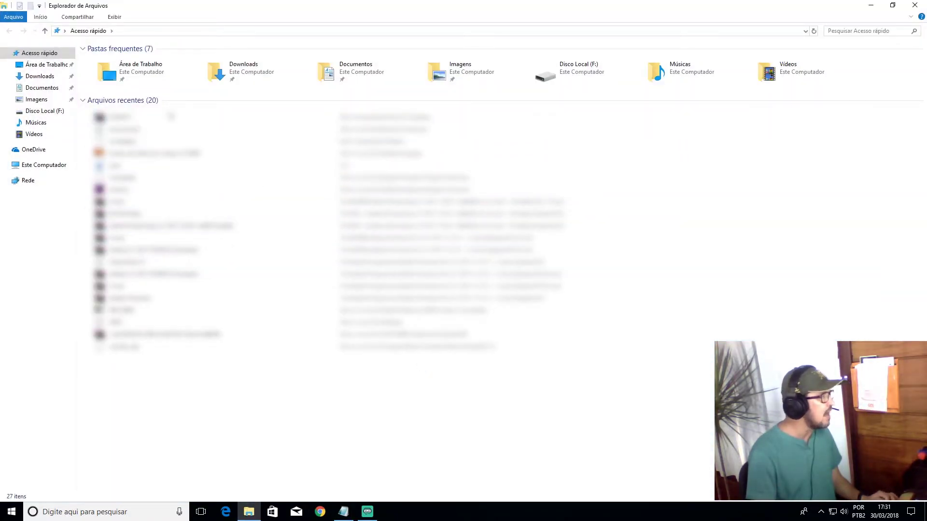
click(44, 164)
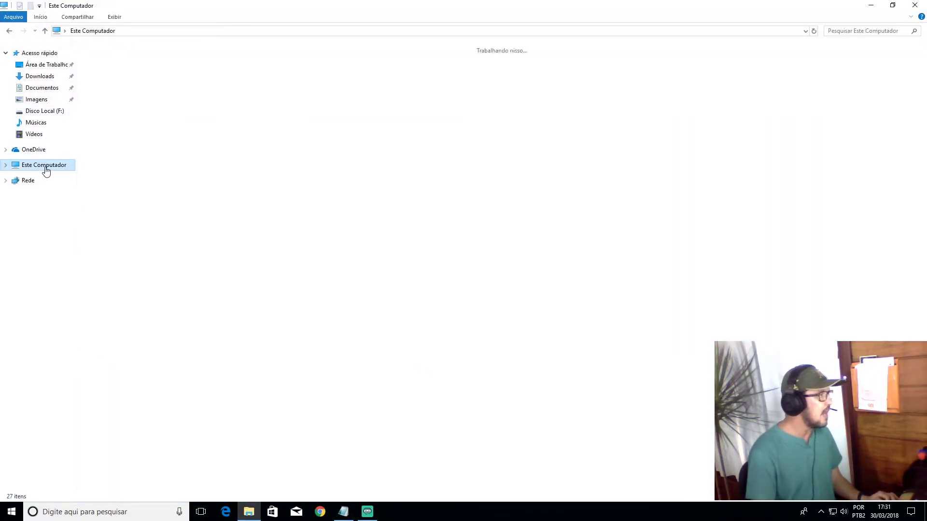
click(161, 143)
double_click(161, 143)
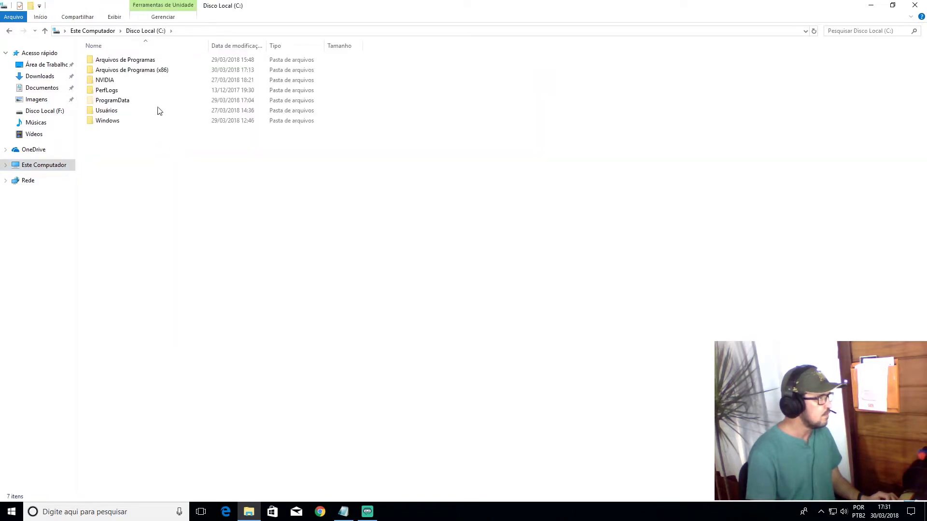
double_click(146, 61)
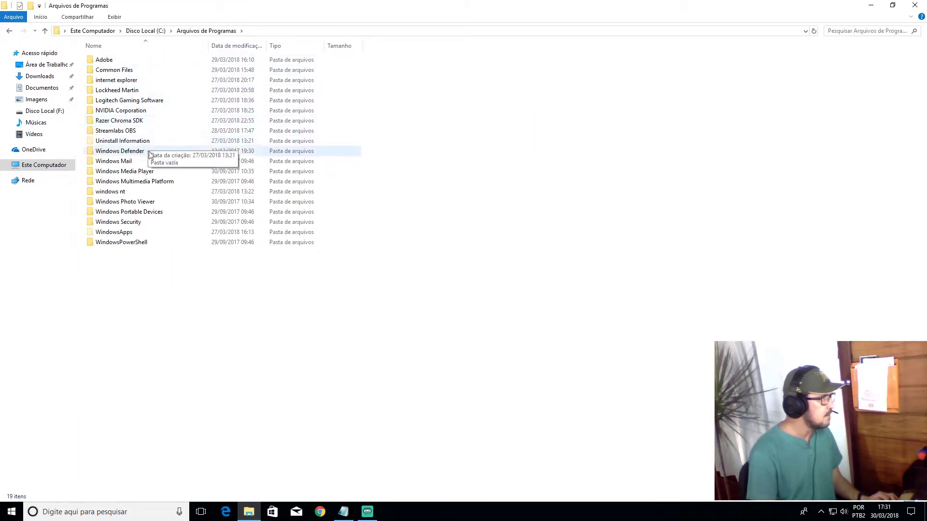
click(131, 91)
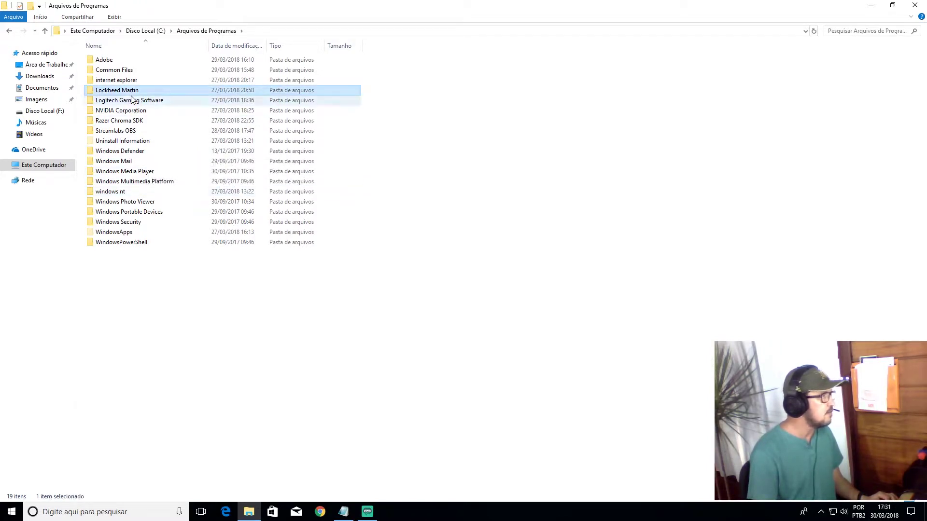
double_click(130, 91)
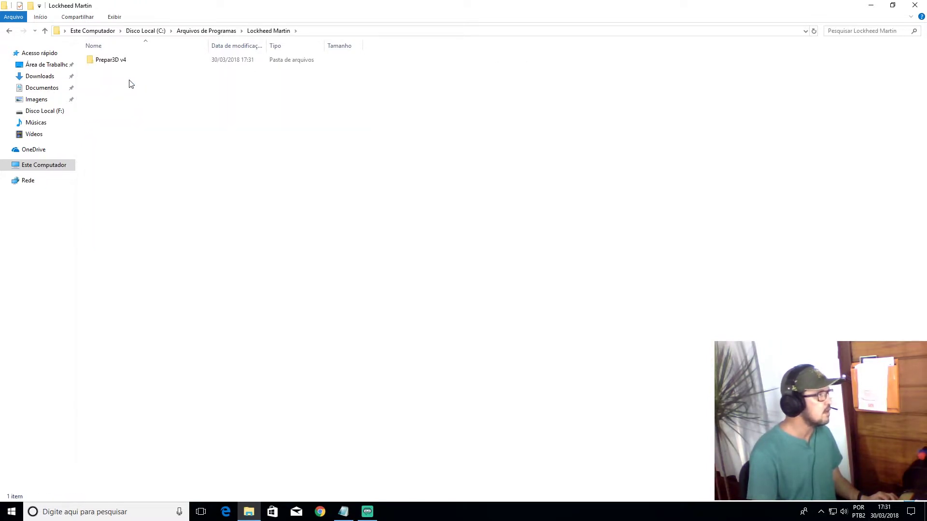
double_click(119, 60)
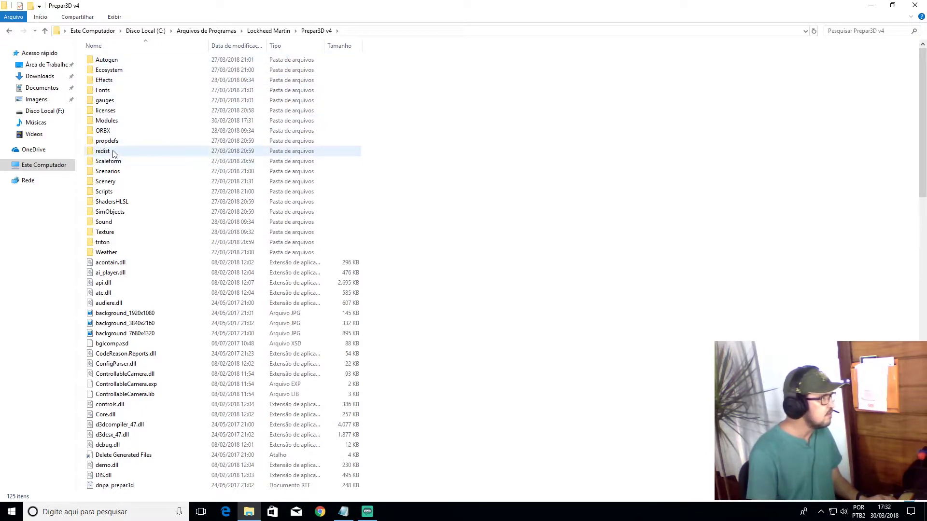
Open the redist\Interface\FSX-SP2-XPACK\retail\lib subfolder containing the SimConnect installer.
double_click(115, 152)
double_click(107, 62)
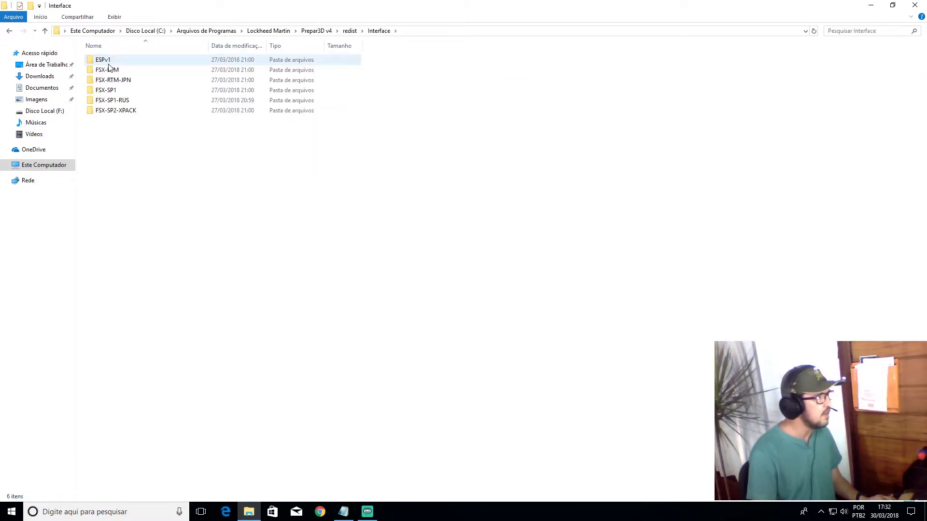
double_click(129, 115)
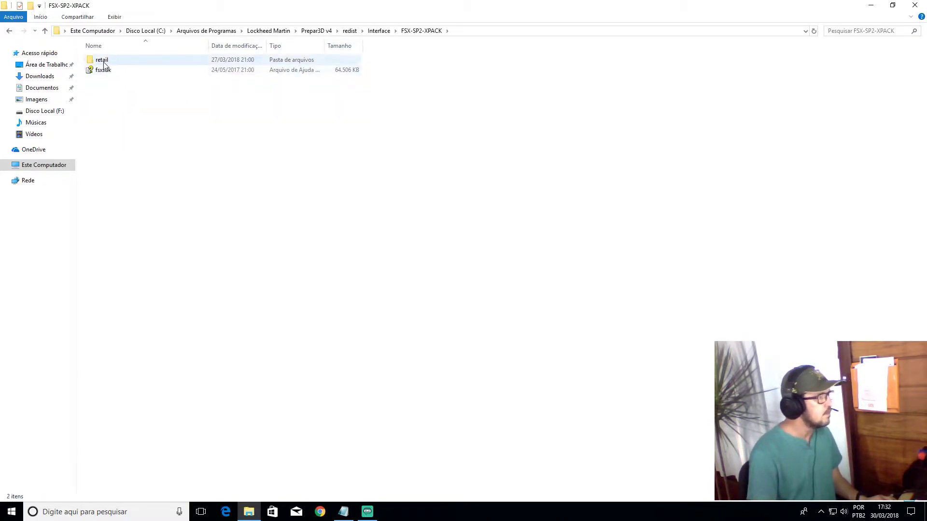
double_click(104, 62)
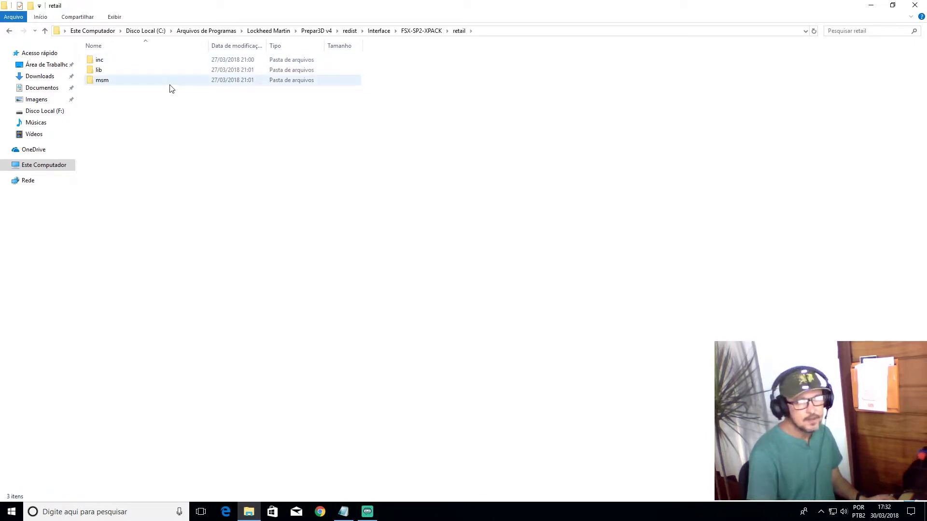
double_click(99, 70)
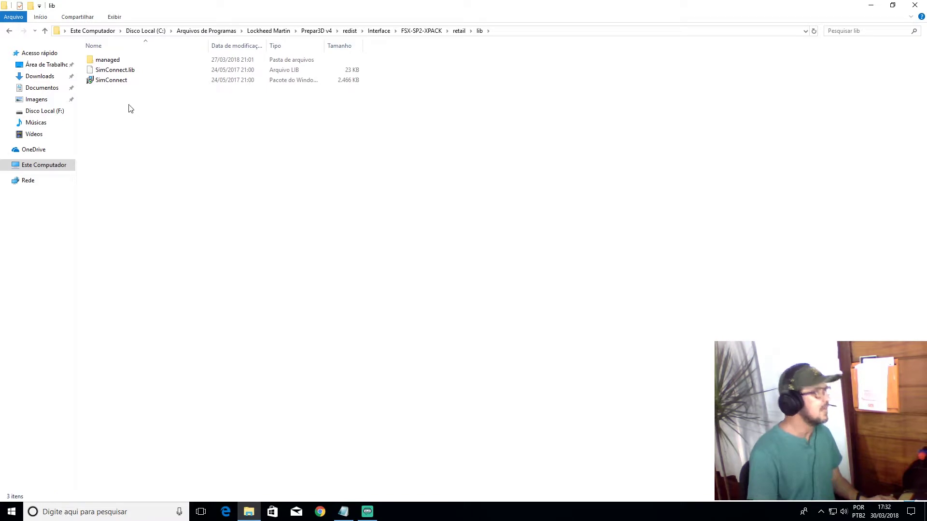
Install the SimConnect package from the lib folder, accept its license agreement, and minimize the File Explorer window.
click(116, 84)
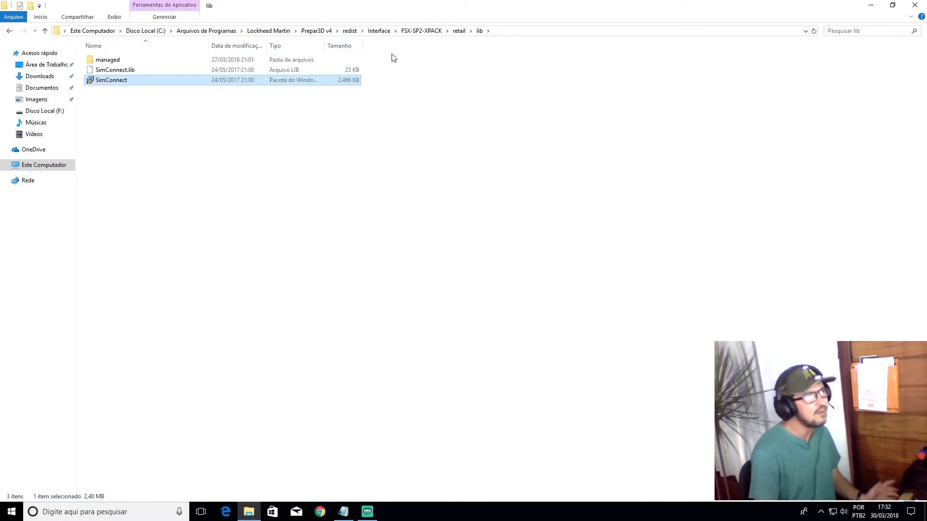
click(256, 242)
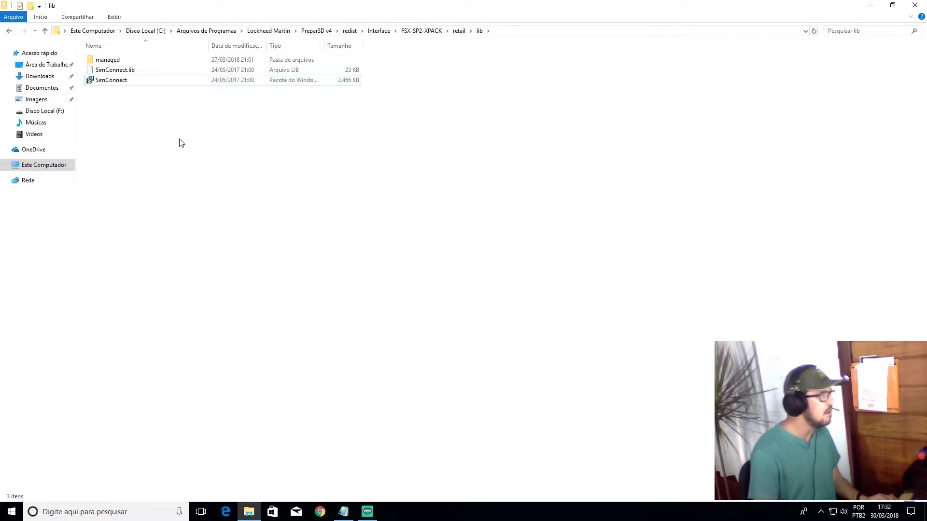
click(115, 83)
right_click(115, 84)
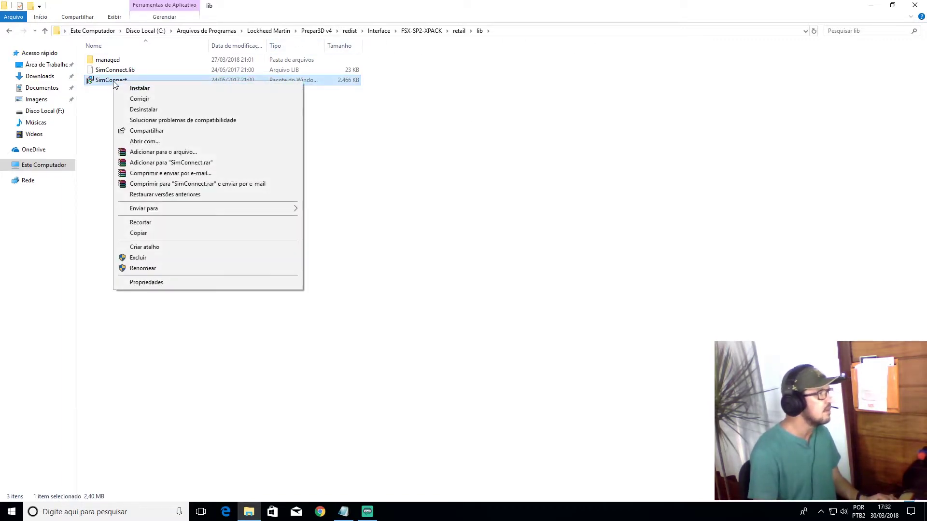
click(147, 88)
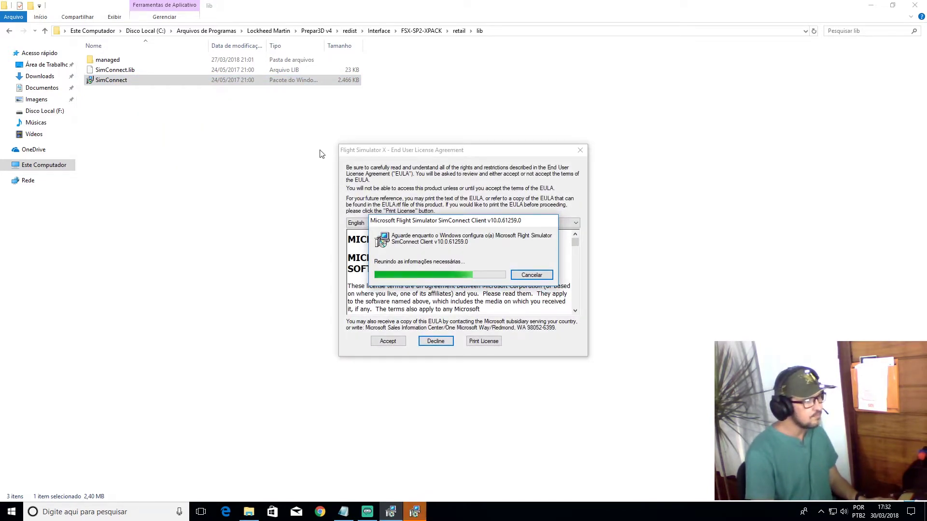
click(388, 341)
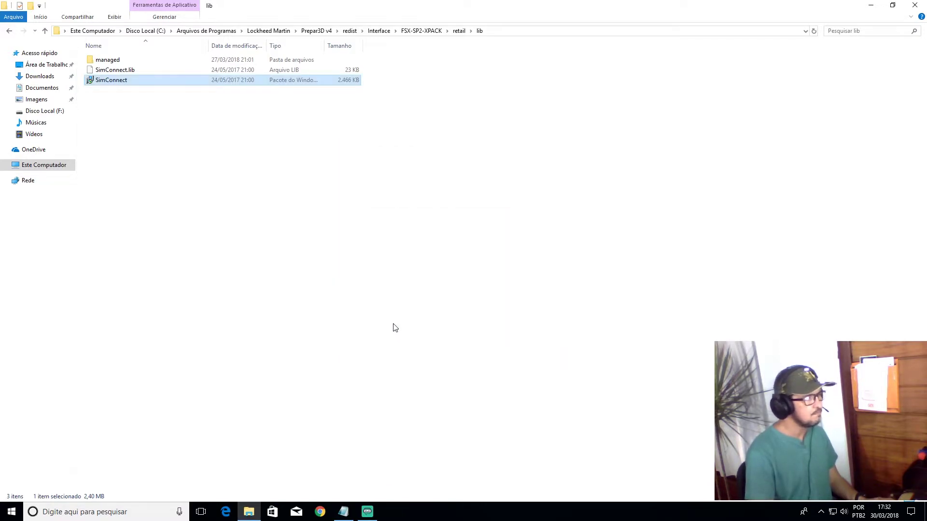
click(871, 6)
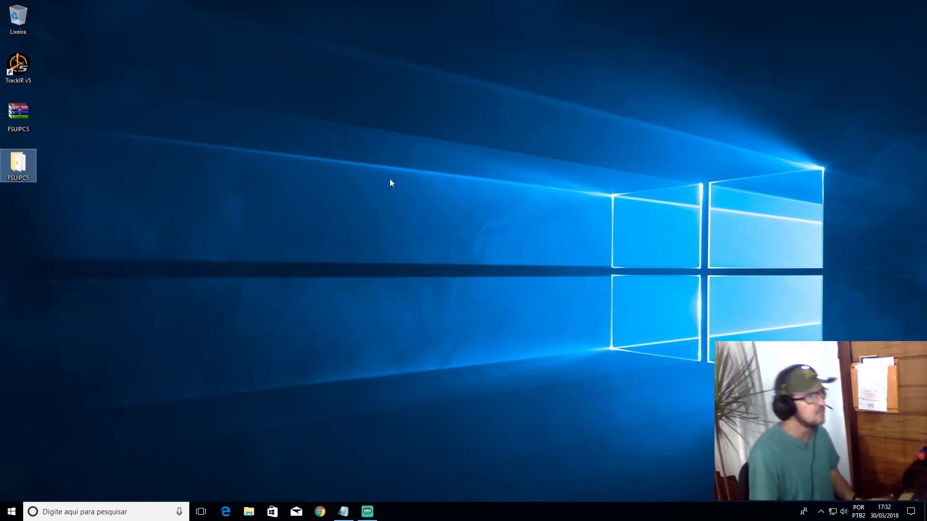
Launch TrackIR v5 from the desktop and minimize its window so it keeps running in the background.
drag(342, 128, 479, 233)
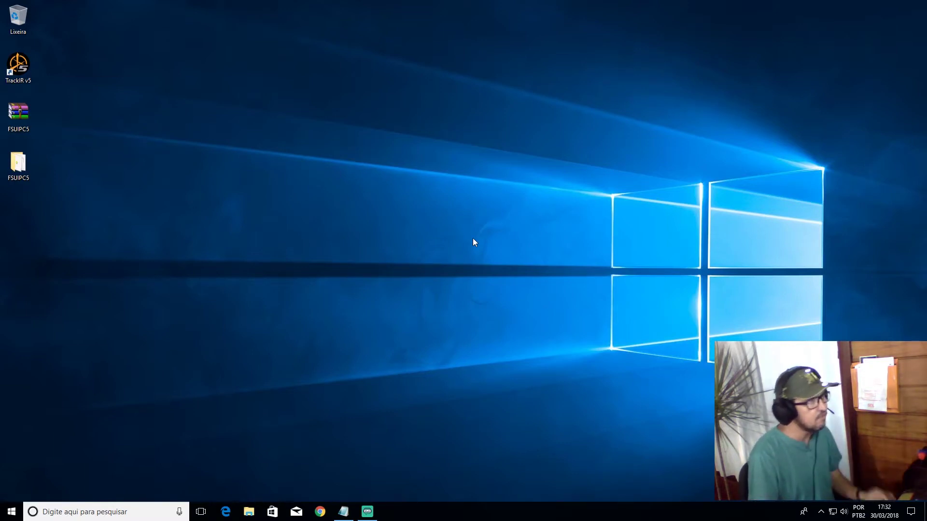
double_click(19, 66)
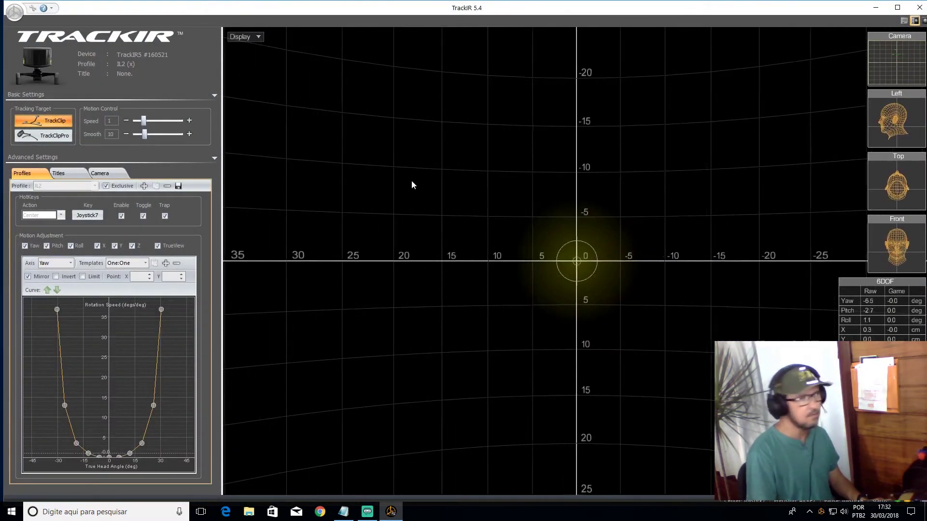
click(876, 7)
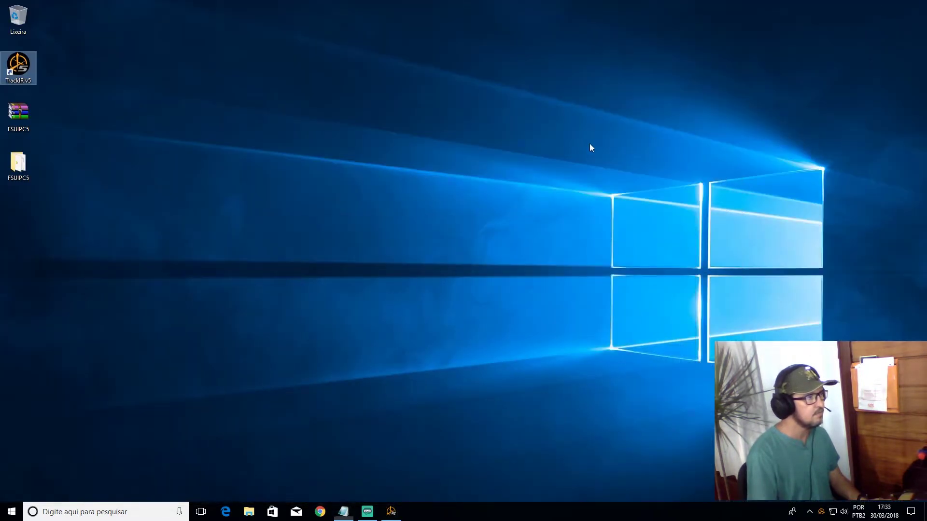
Launch Prepar3D v4, choose the Carenado A36 Bonanza Deep Green as the vehicle, and start the scenario.
click(12, 511)
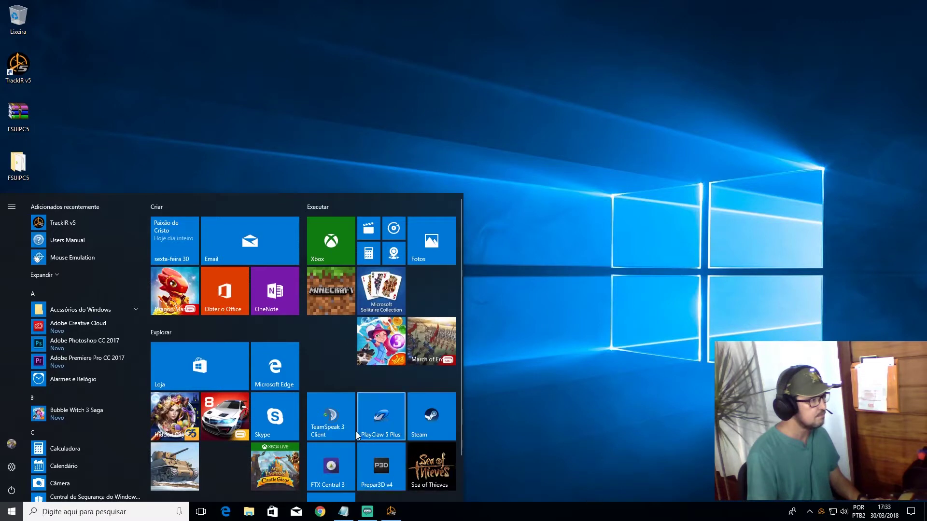
click(379, 471)
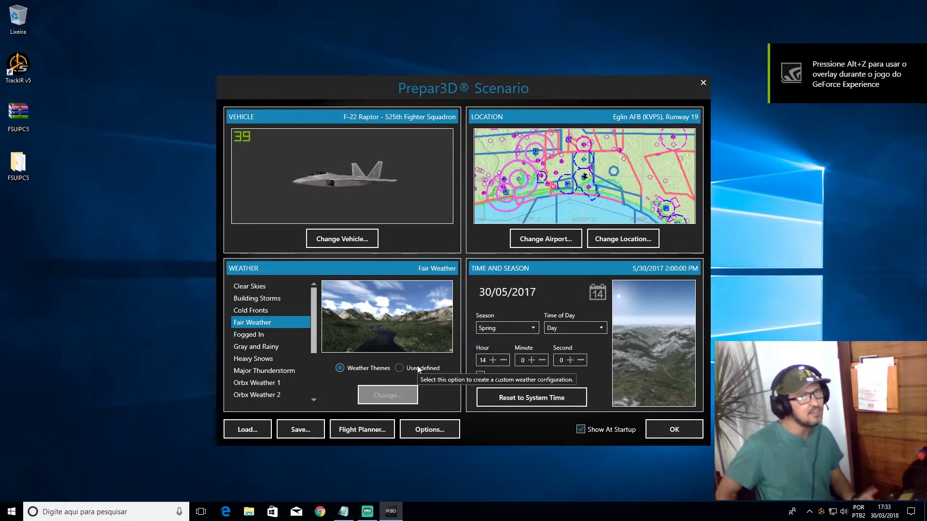
click(351, 238)
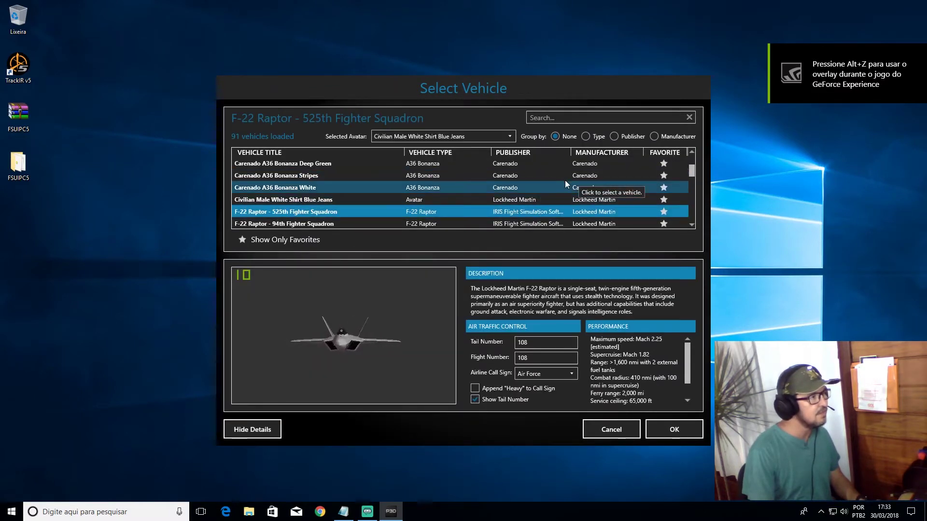
click(579, 163)
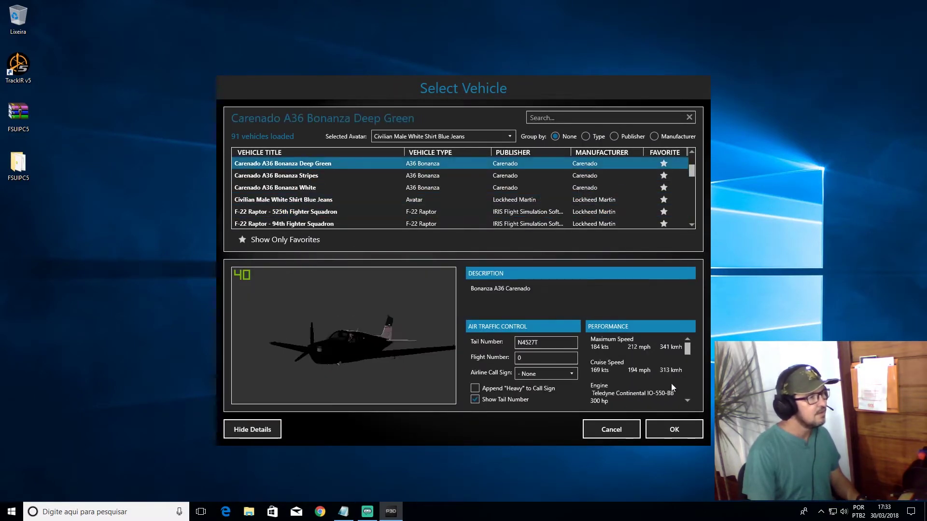
click(675, 434)
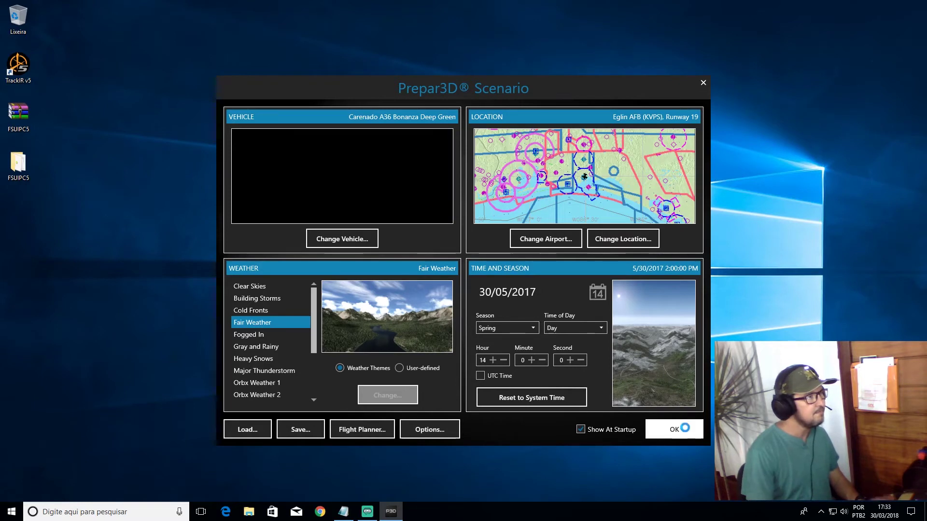
click(679, 432)
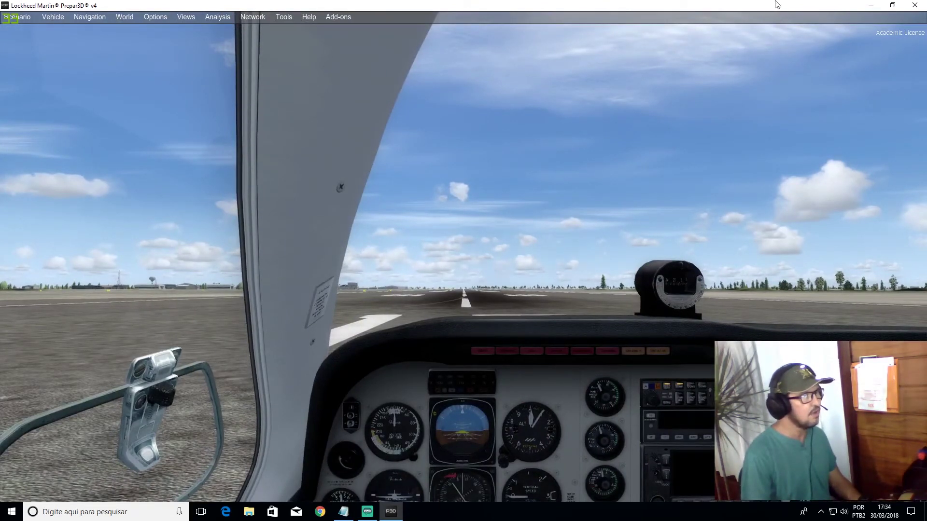
Exit Prepar3D and confirm the exit to return to the desktop.
click(914, 5)
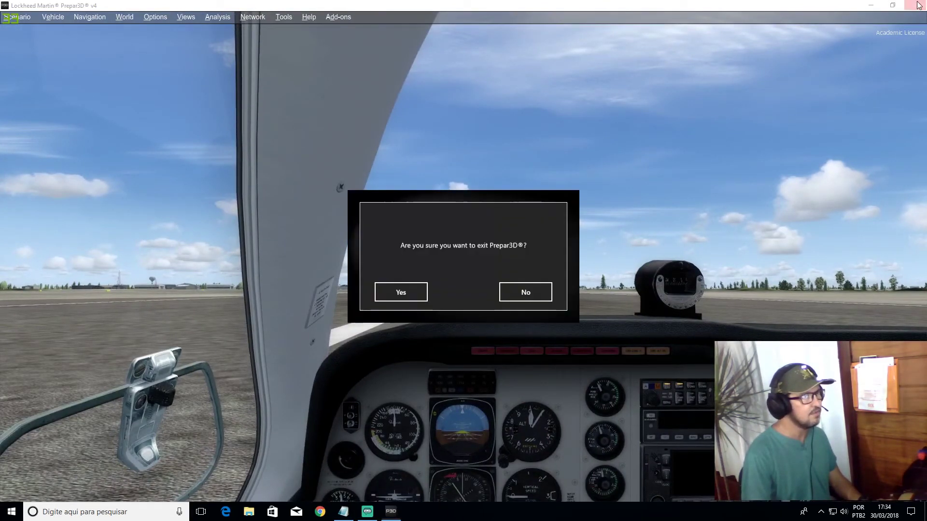
click(396, 295)
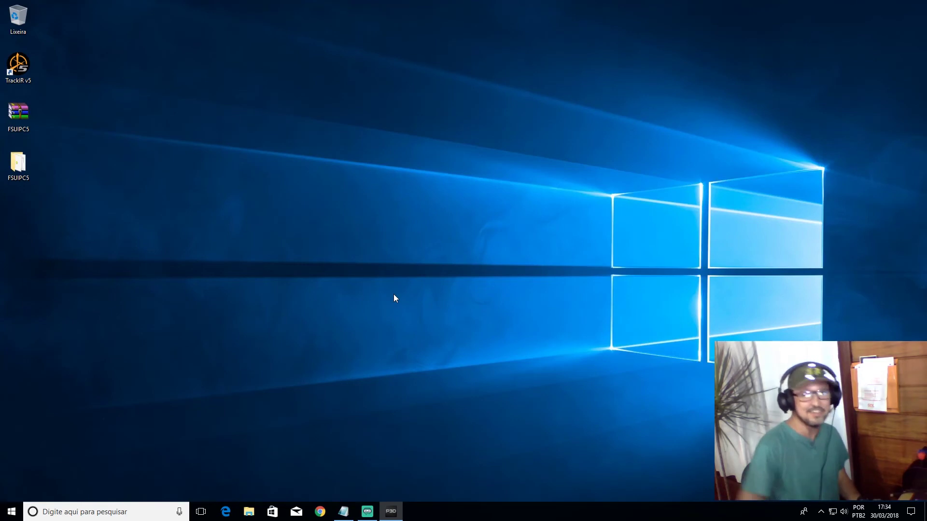